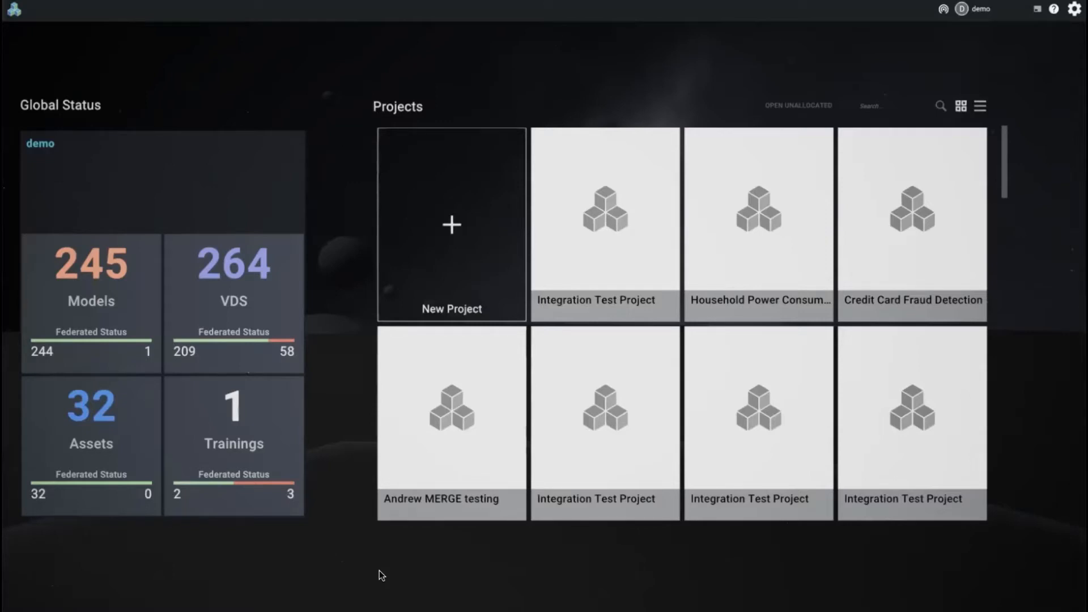
Open the unallocated data workspace and load the saved workflow iris_6_28_21
{"action": "left_click", "coordinate": [787, 107]}
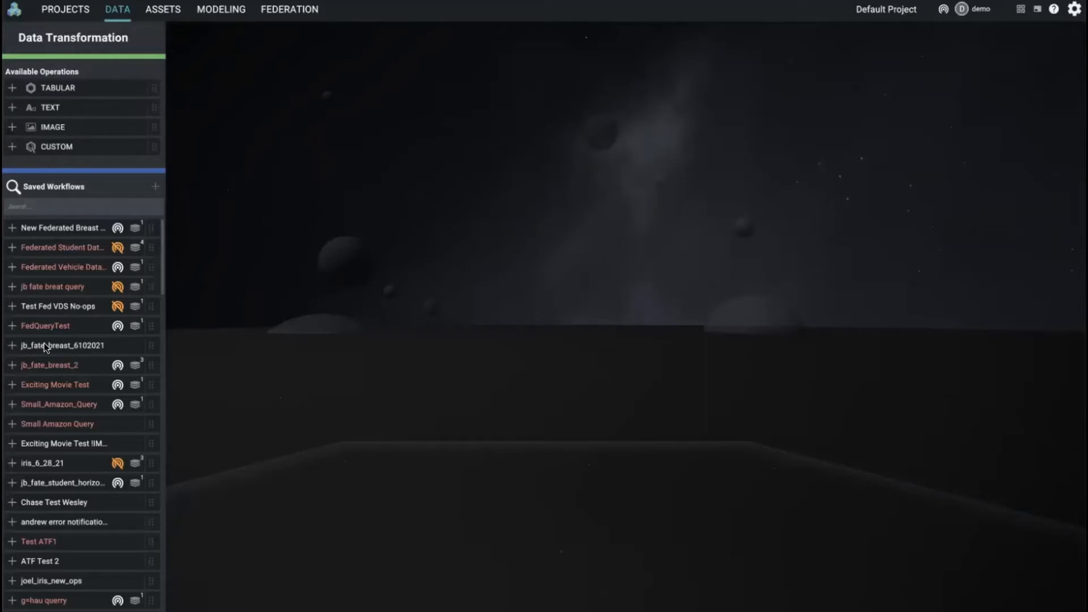
{"action": "left_click", "coordinate": [12, 463]}
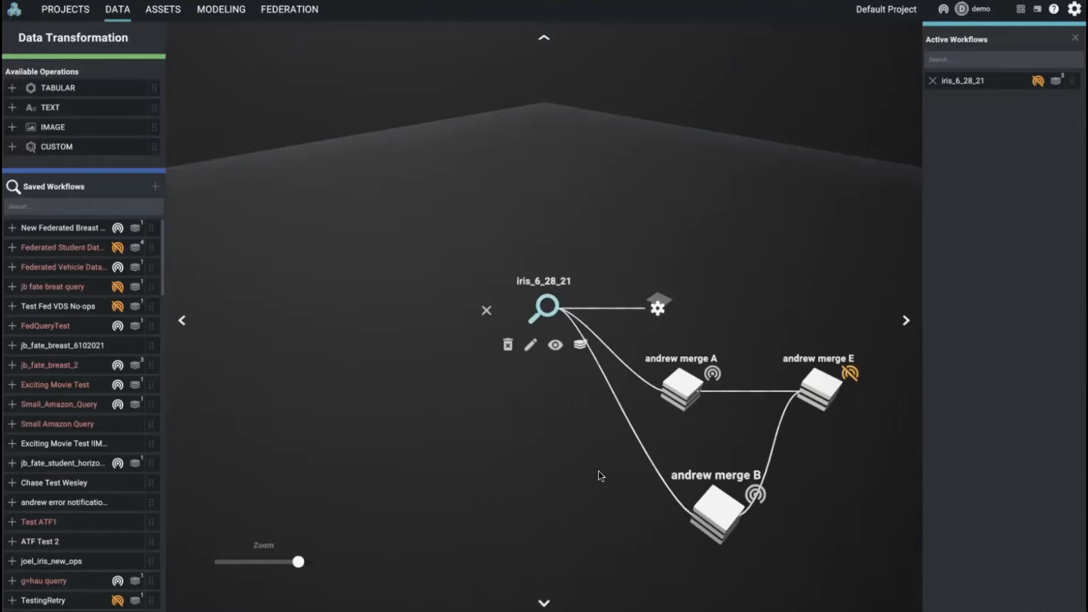
Open a merge preview that joins the virtual dataset andrew merge B with andrew merge A
{"action": "left_click", "coordinate": [697, 514]}
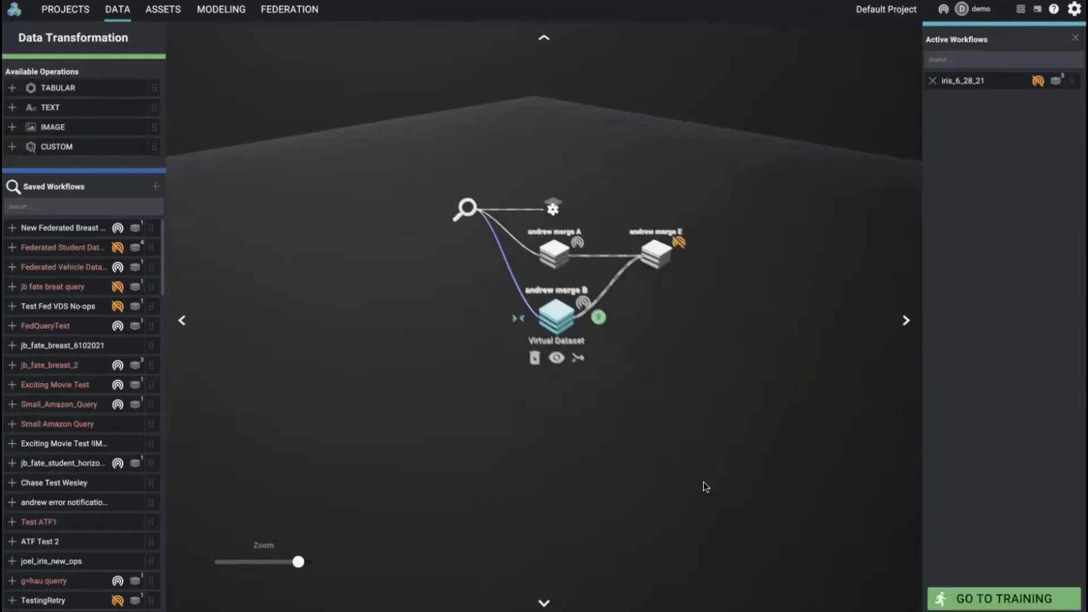
{"action": "left_click", "coordinate": [565, 341]}
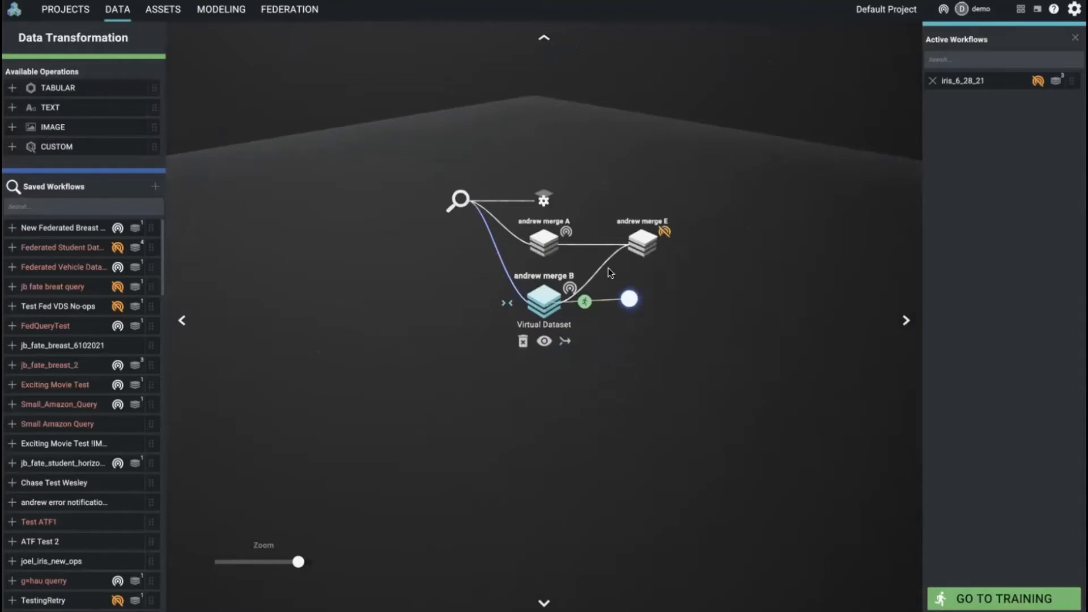
{"action": "left_click", "coordinate": [543, 241]}
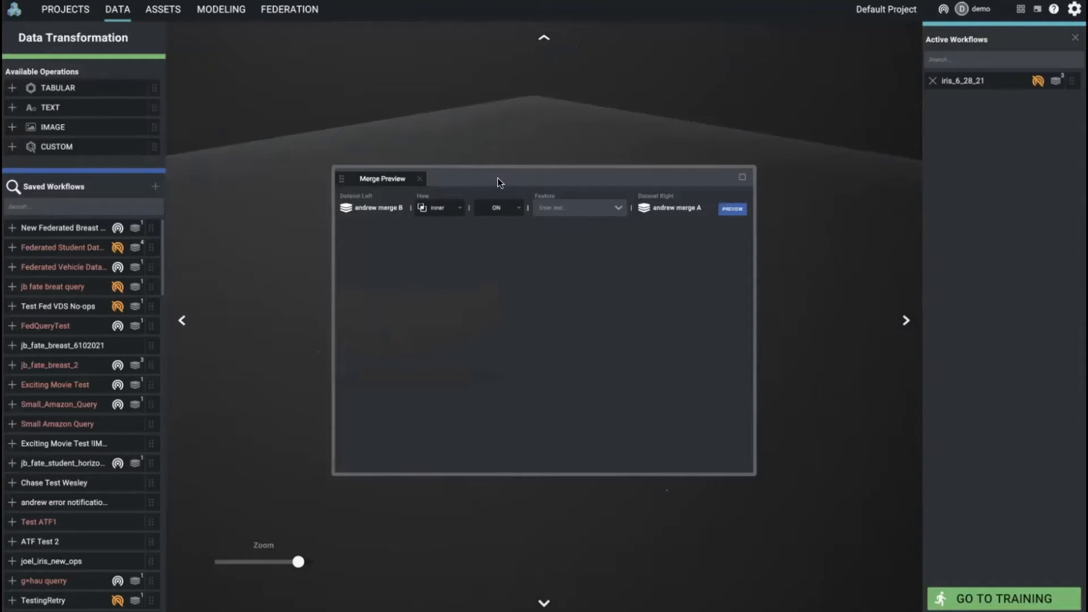
{"action": "left_click", "coordinate": [774, 453]}
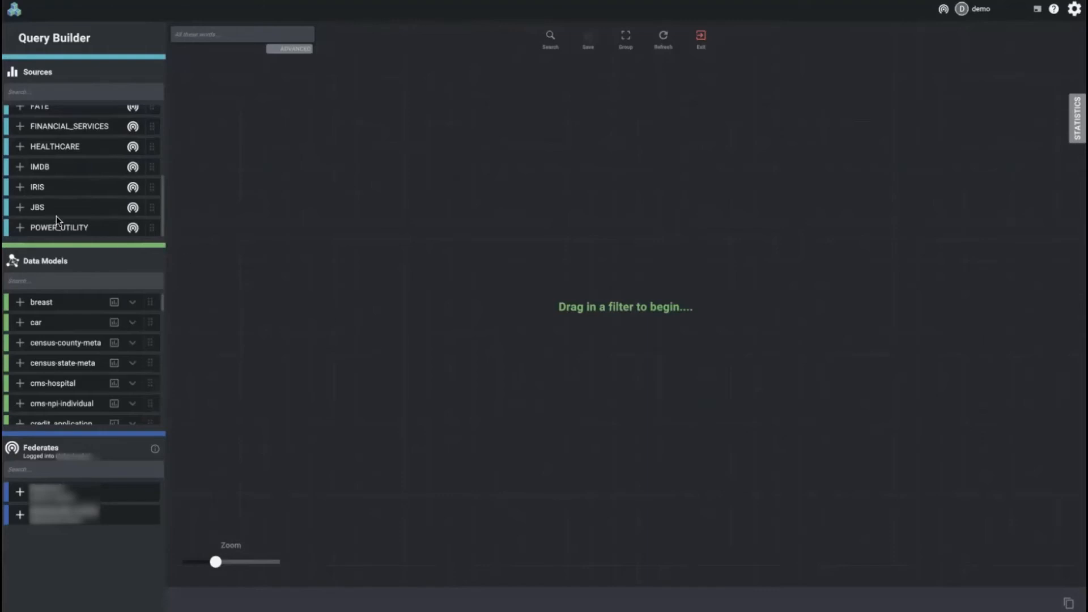
Add the IRIS source and the car data model to the query, combined with OR
{"action": "left_click_drag", "start_coordinate": [44, 189], "coordinate": [416, 256]}
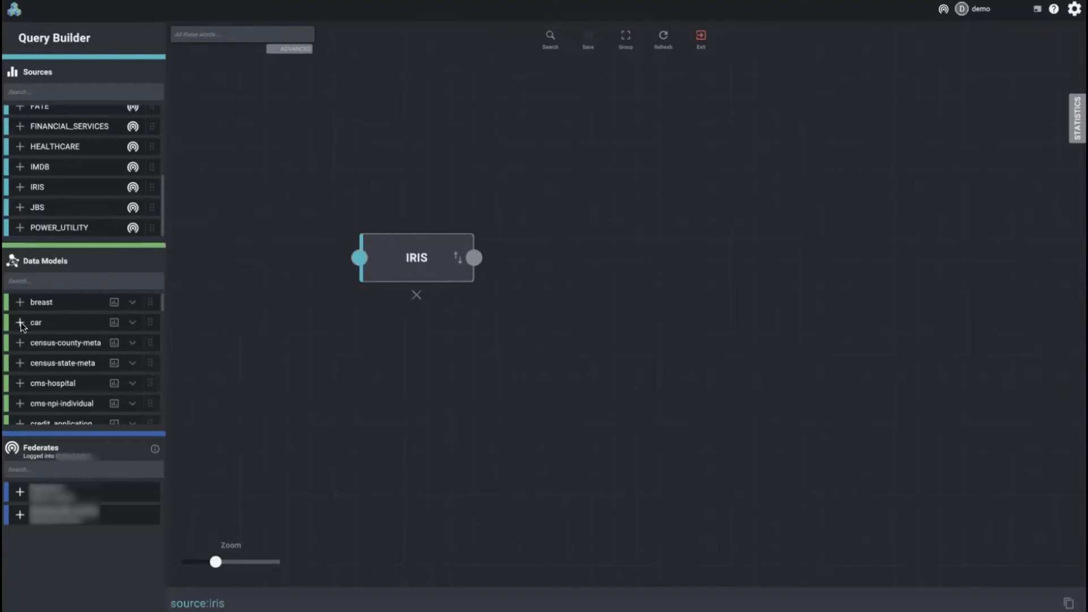
{"action": "left_click_drag", "start_coordinate": [26, 321], "coordinate": [631, 335]}
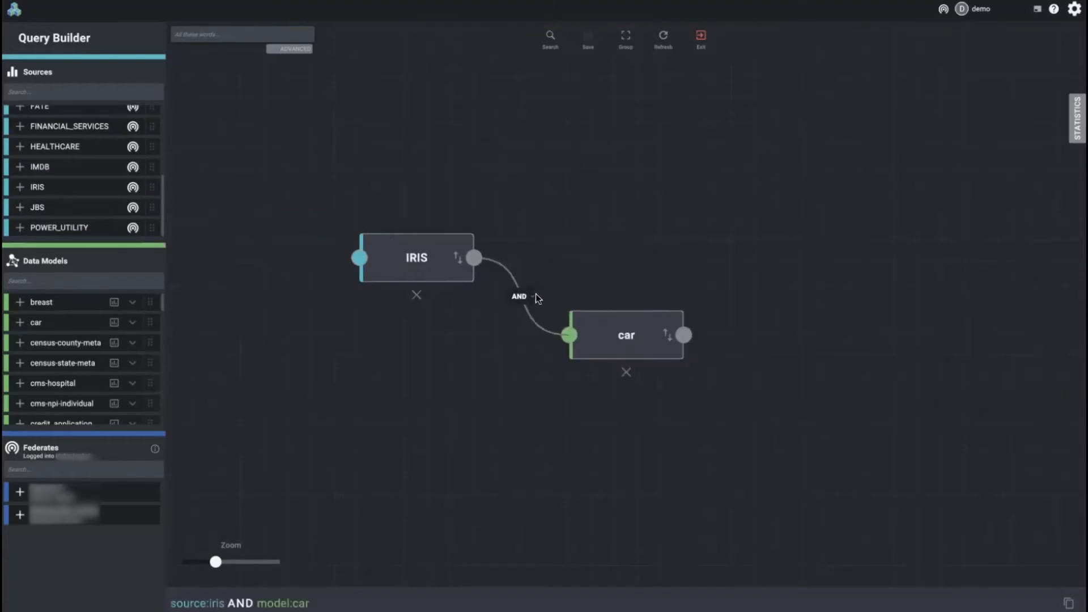
{"action": "left_click", "coordinate": [521, 299]}
{"action": "left_click", "coordinate": [518, 329]}
Negate the car filter and group it with the IRIS filter
{"action": "left_click", "coordinate": [667, 335]}
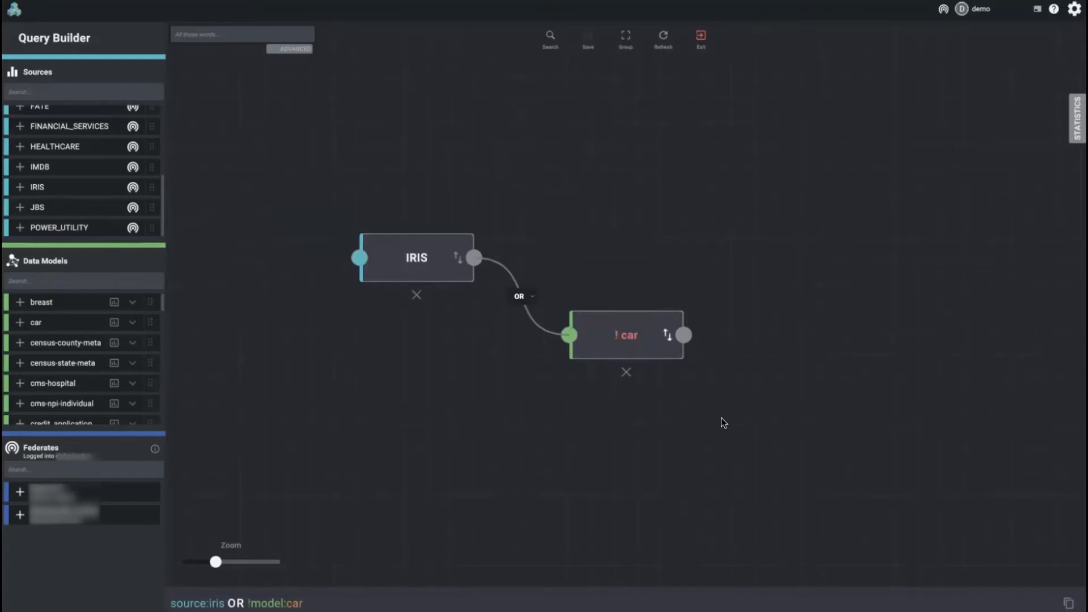
{"action": "left_click_drag", "start_coordinate": [721, 420], "coordinate": [257, 192]}
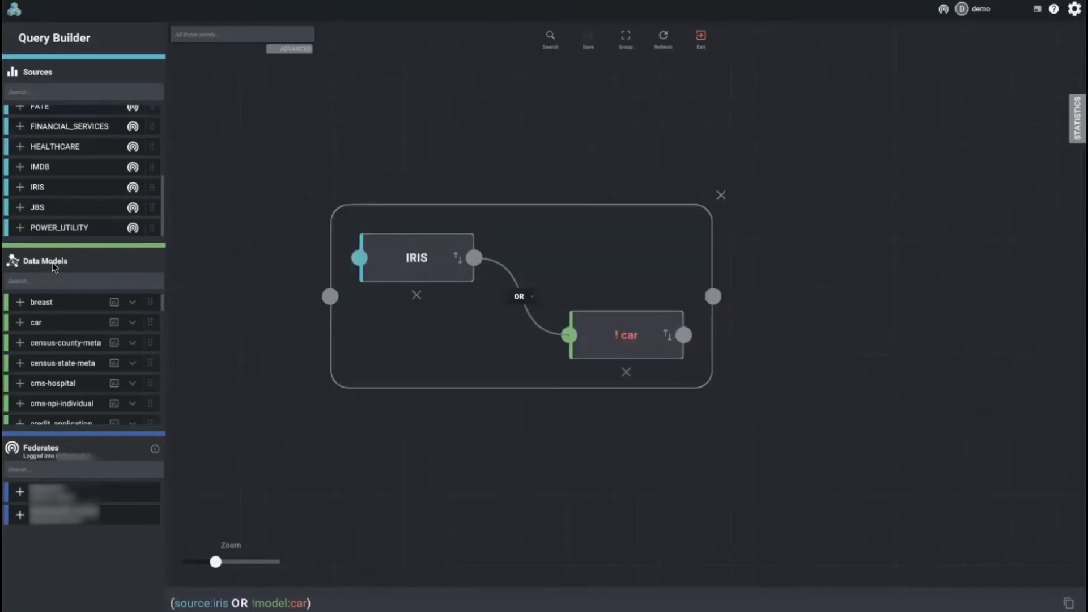
Add the car.car_name field as a filter after the group and set its condition to is one of "ford"
{"action": "left_click", "coordinate": [132, 322]}
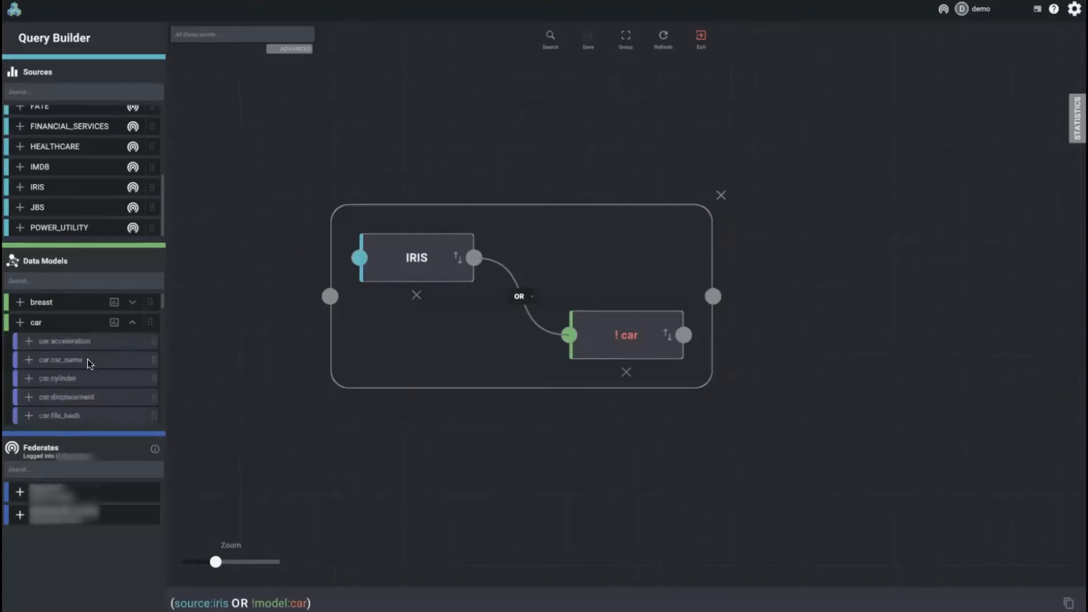
{"action": "left_click", "coordinate": [29, 360]}
{"action": "left_click", "coordinate": [829, 312]}
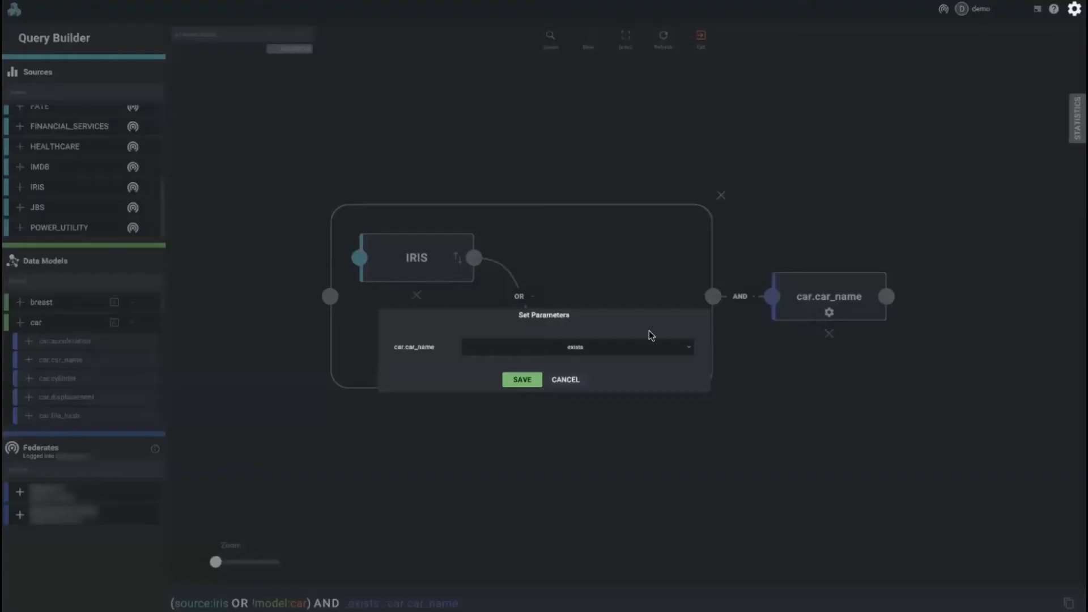
{"action": "left_click", "coordinate": [623, 345]}
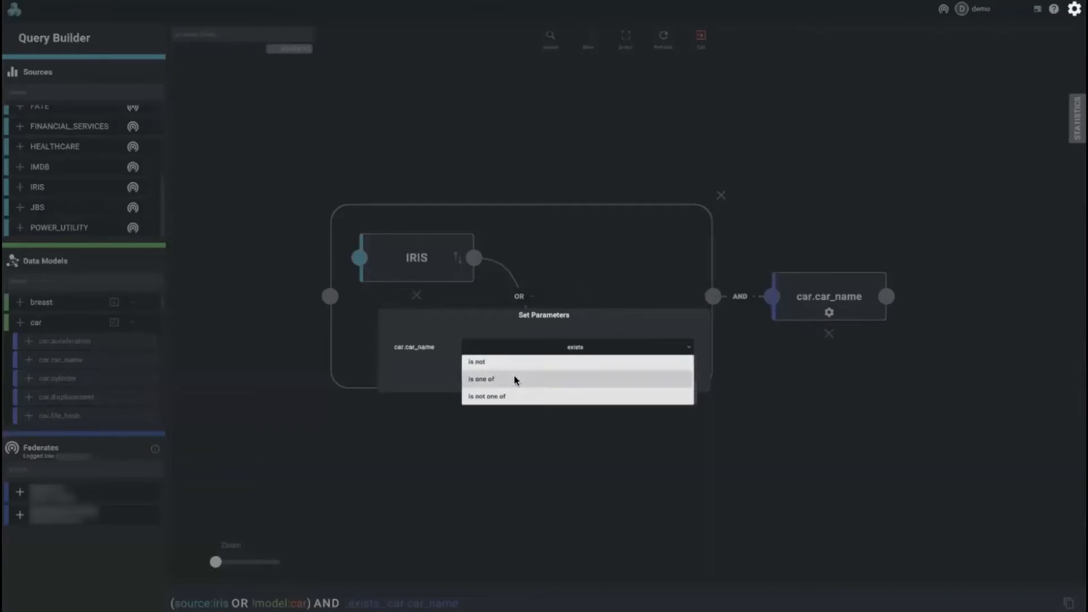
{"action": "left_click", "coordinate": [513, 378]}
{"action": "left_click", "coordinate": [579, 344]}
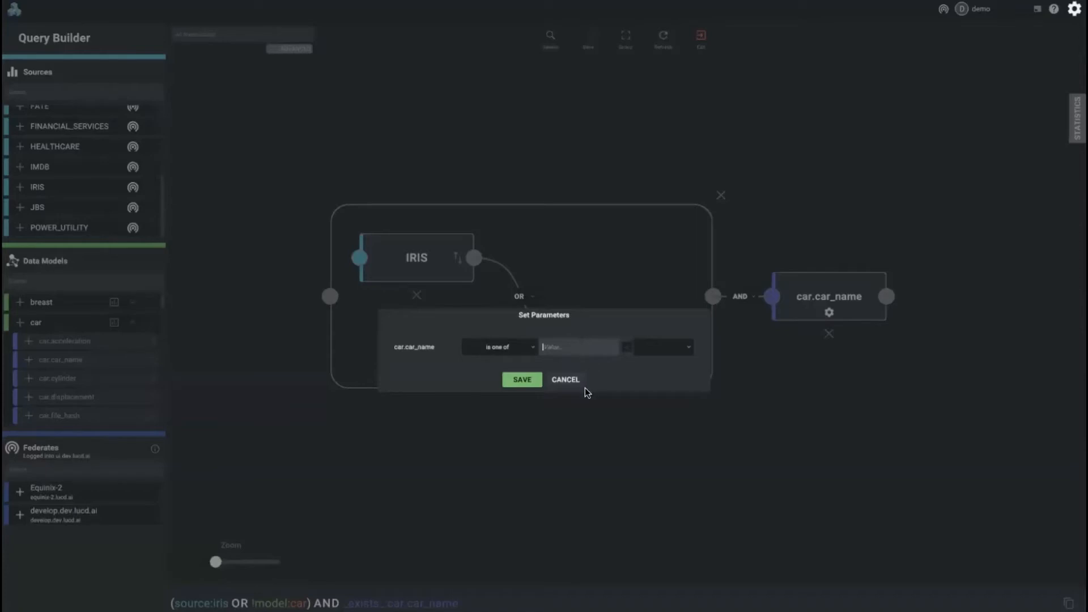
{"action": "type", "text": "ford"}
{"action": "left_click", "coordinate": [627, 347]}
{"action": "left_click", "coordinate": [522, 379]}
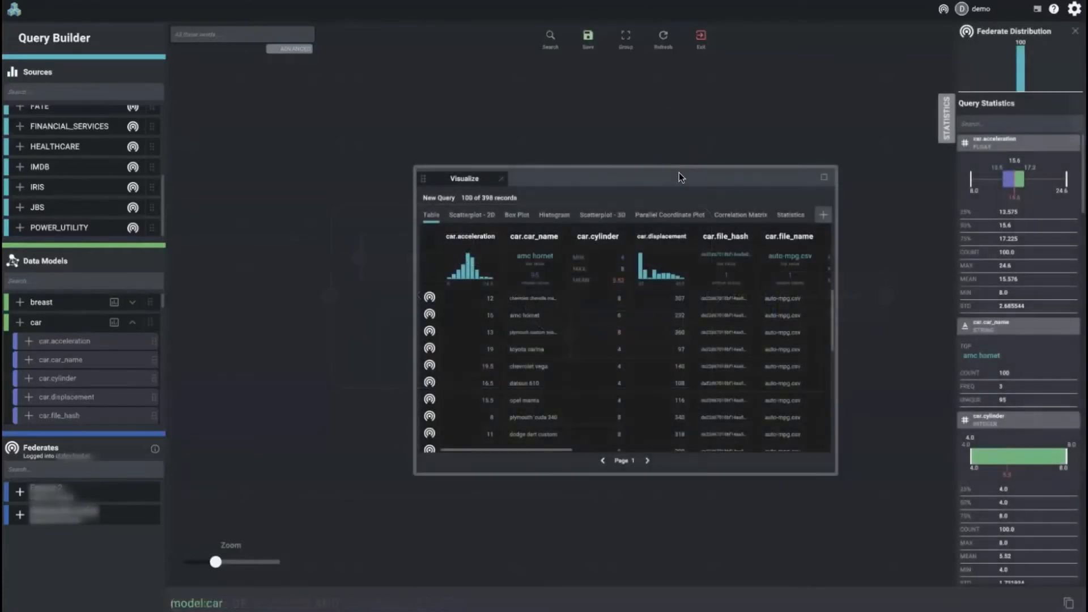
Move and enlarge the Visualize window, and examine the rows and columns of the car records table
{"action": "left_click_drag", "start_coordinate": [679, 172], "coordinate": [478, 108]}
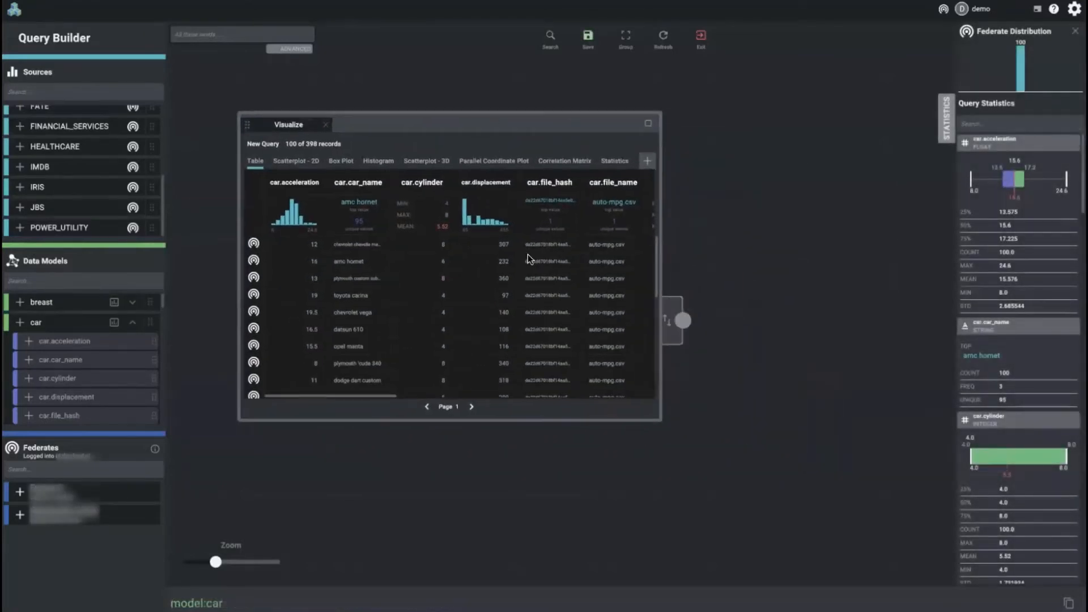
{"action": "left_click_drag", "start_coordinate": [655, 418], "coordinate": [873, 508]}
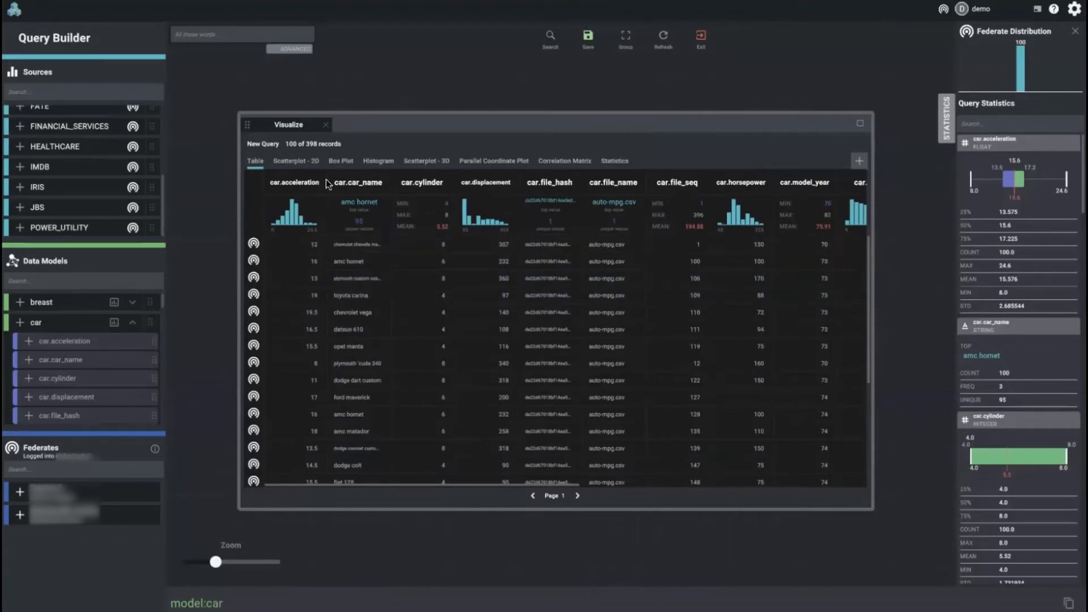
{"action": "scroll", "coordinate": [675, 342], "scroll_direction": "down", "scroll_amount": 1}
{"action": "scroll", "coordinate": [674, 342], "scroll_direction": "right", "scroll_amount": 1}
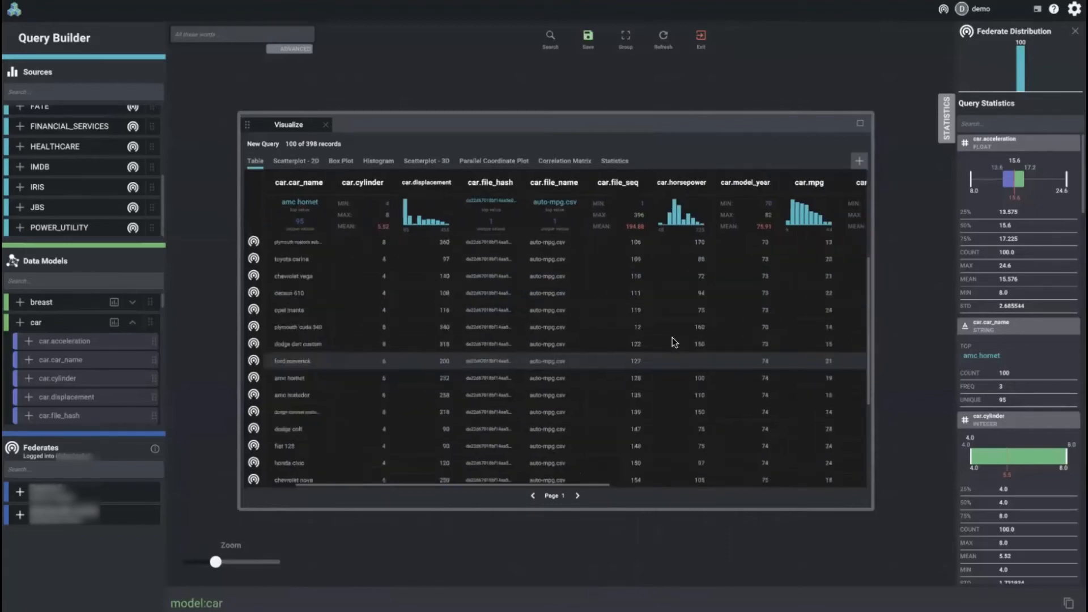
{"action": "scroll", "coordinate": [674, 343], "scroll_direction": "right", "scroll_amount": 5}
{"action": "scroll", "coordinate": [495, 375], "scroll_direction": "up", "scroll_amount": 1}
{"action": "scroll", "coordinate": [614, 479], "scroll_direction": "left", "scroll_amount": 5}
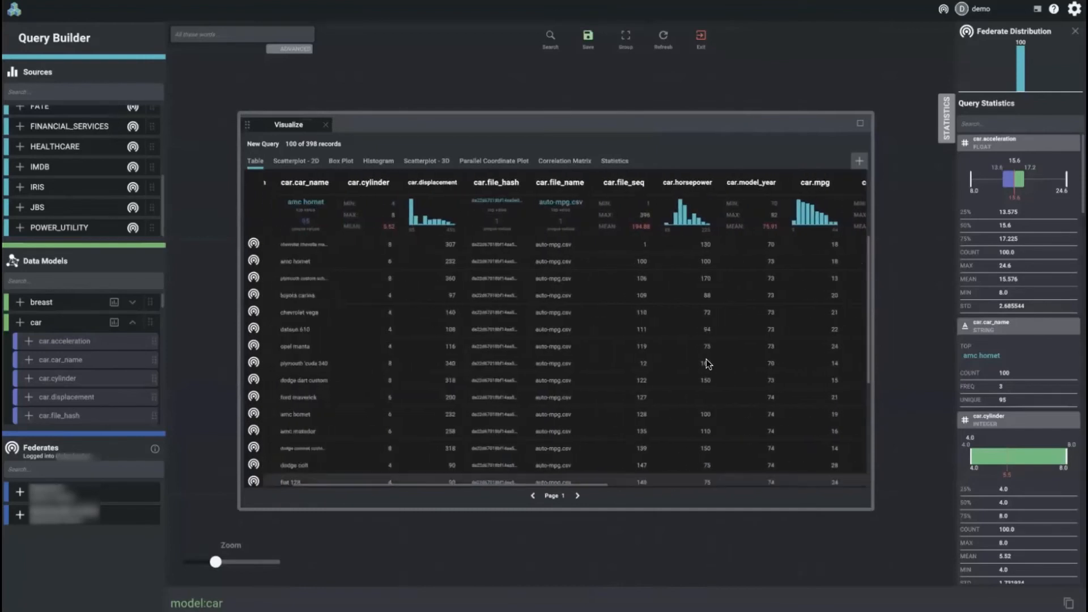
{"action": "scroll", "coordinate": [707, 214], "scroll_direction": "left", "scroll_amount": 1}
{"action": "mouse_move", "coordinate": [725, 226]}
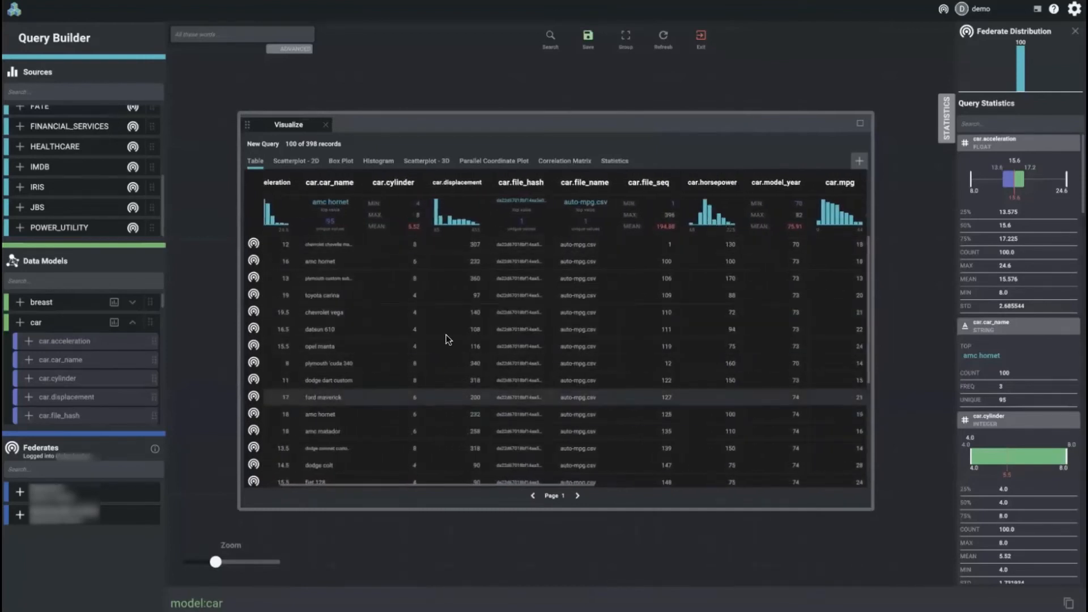
Show the car query as a 2D scatterplot and add two more scatterplots beside it
{"action": "left_click", "coordinate": [289, 160]}
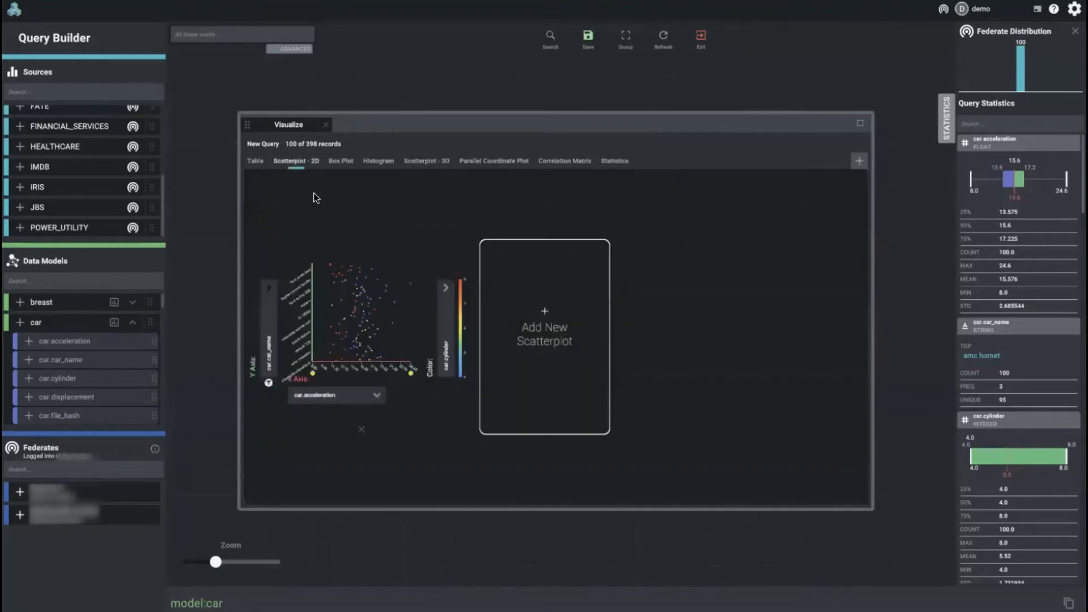
{"action": "left_click", "coordinate": [549, 371]}
{"action": "left_click", "coordinate": [781, 349]}
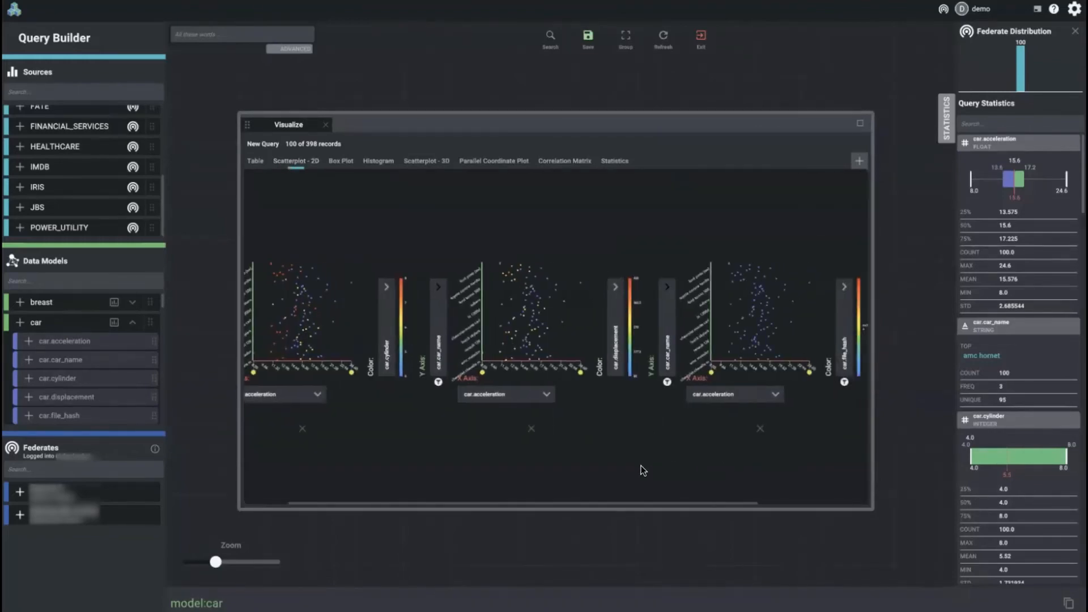
{"action": "scroll", "coordinate": [644, 470], "scroll_direction": "right", "scroll_amount": 5}
{"action": "scroll", "coordinate": [527, 469], "scroll_direction": "left", "scroll_amount": 5}
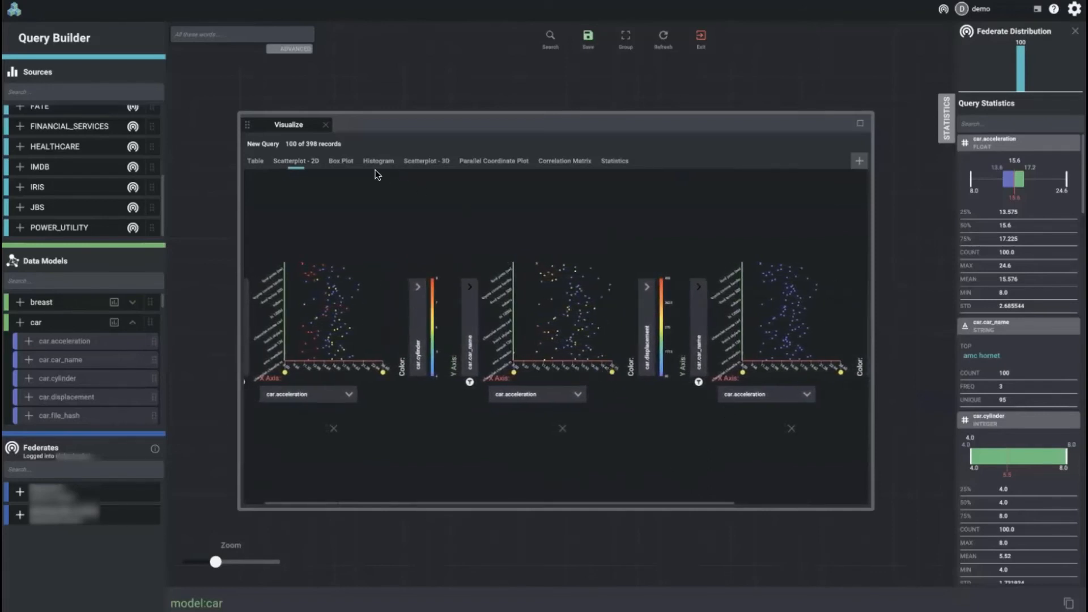
Show the car query as a 3D scatterplot and set its Y axis to car.displacement
{"action": "left_click", "coordinate": [433, 161]}
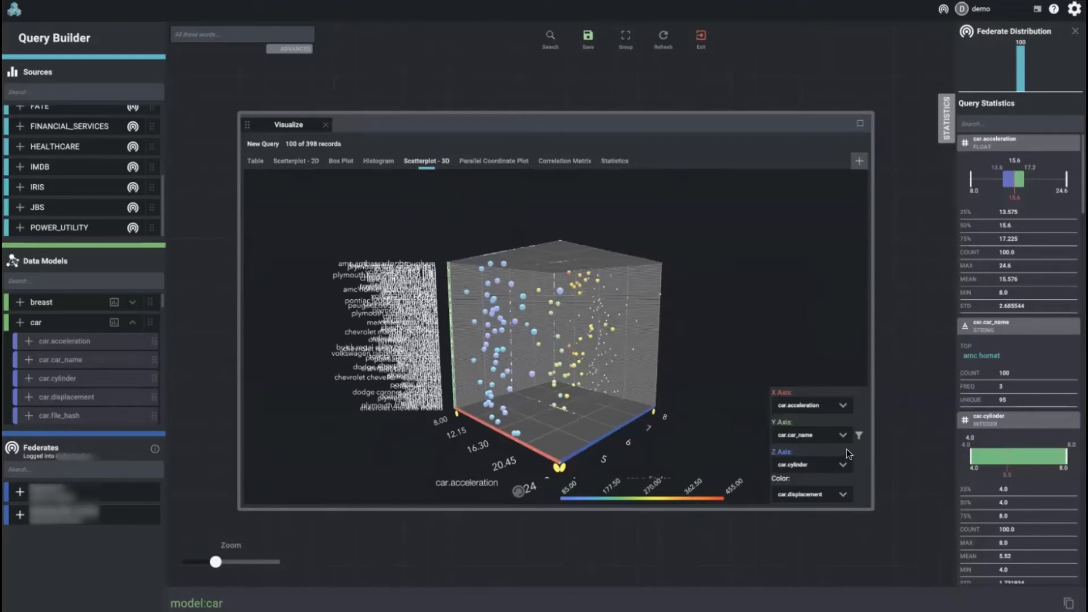
{"action": "left_click", "coordinate": [842, 435]}
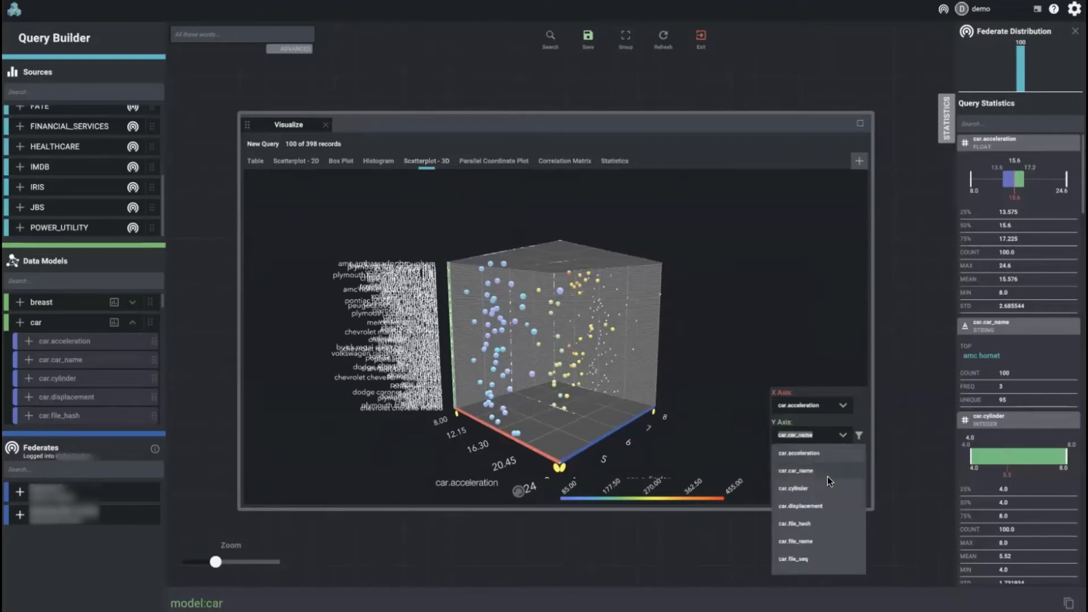
{"action": "left_click", "coordinate": [831, 507]}
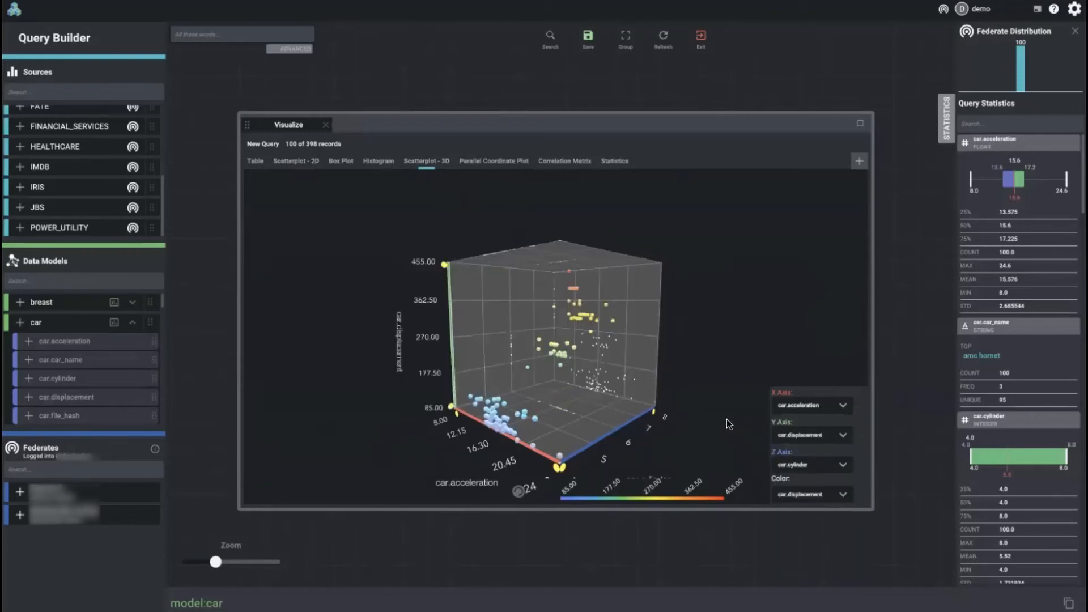
Inspect the 3D scatterplot from several angles, including the record details of the ford maverick point, and reset the view
{"action": "left_click_drag", "start_coordinate": [687, 409], "coordinate": [680, 383]}
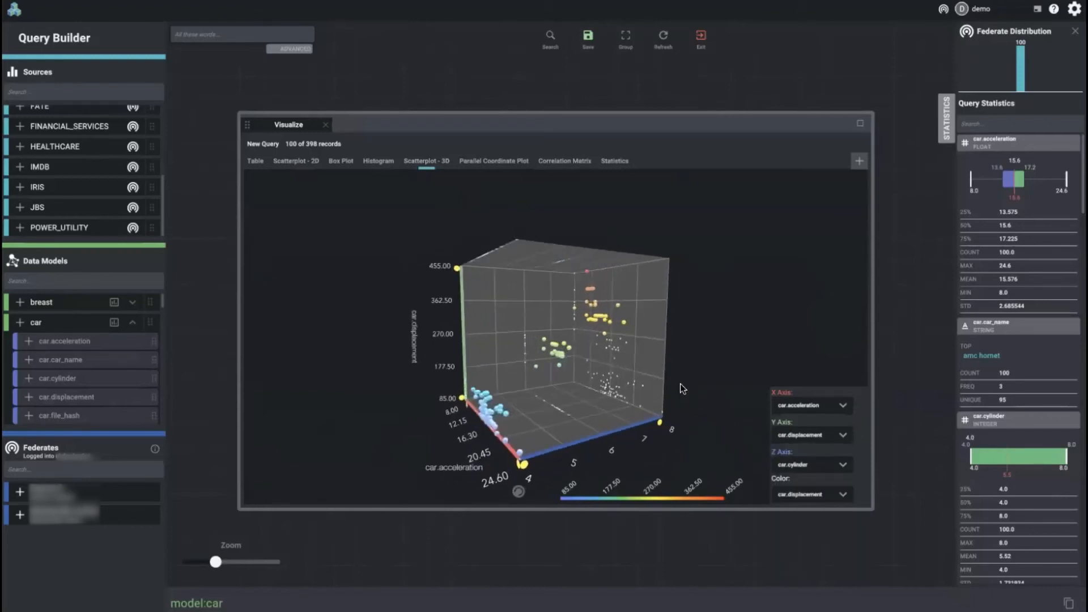
{"action": "left_click_drag", "start_coordinate": [709, 440], "coordinate": [709, 379]}
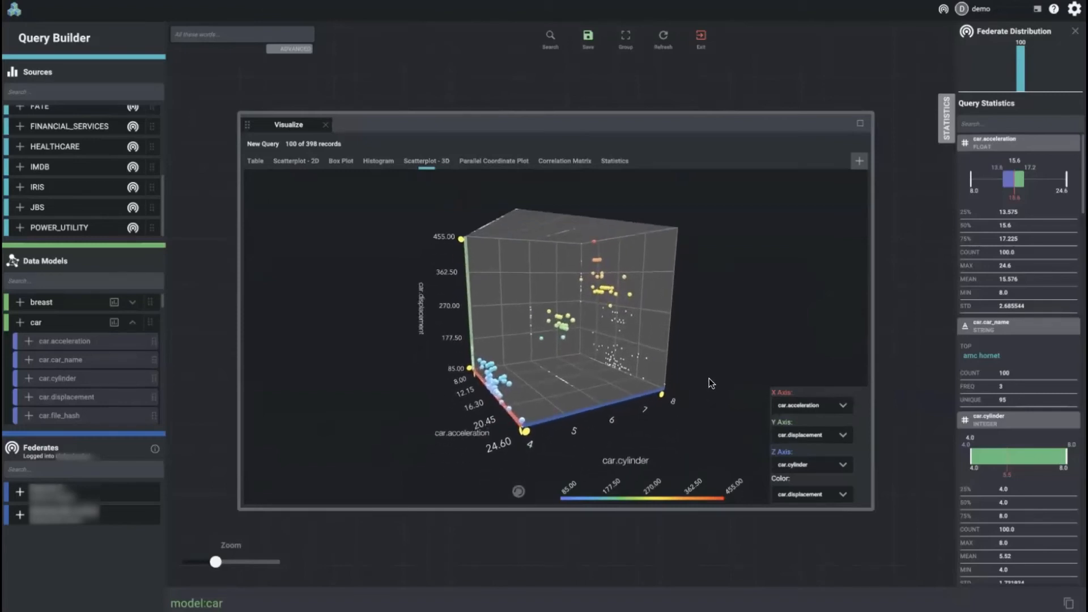
{"action": "scroll", "coordinate": [621, 342], "scroll_direction": "up", "scroll_amount": 2}
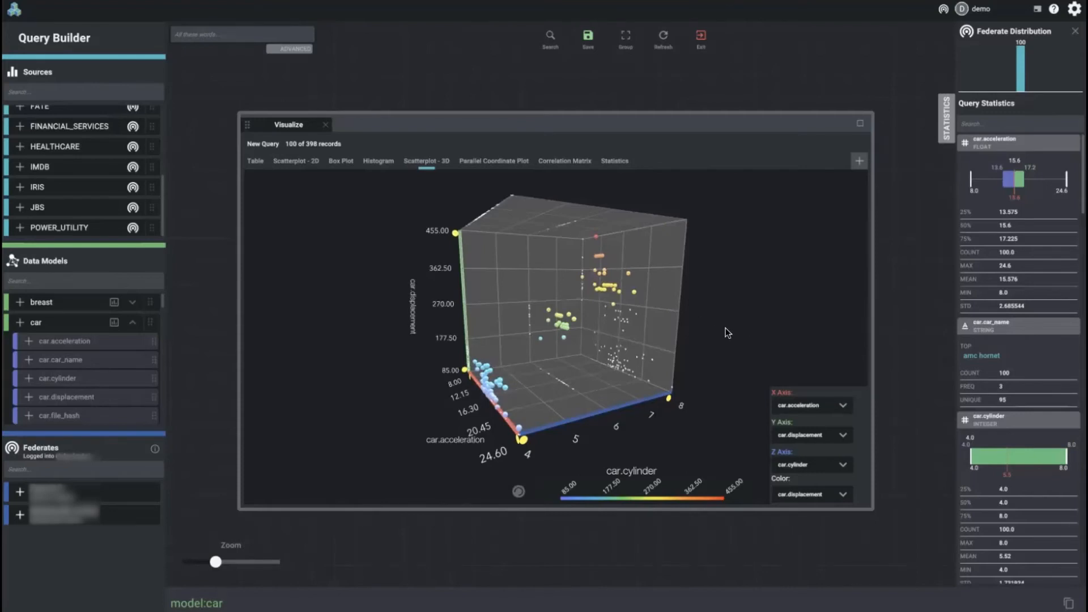
{"action": "left_click_drag", "start_coordinate": [727, 333], "coordinate": [579, 172]}
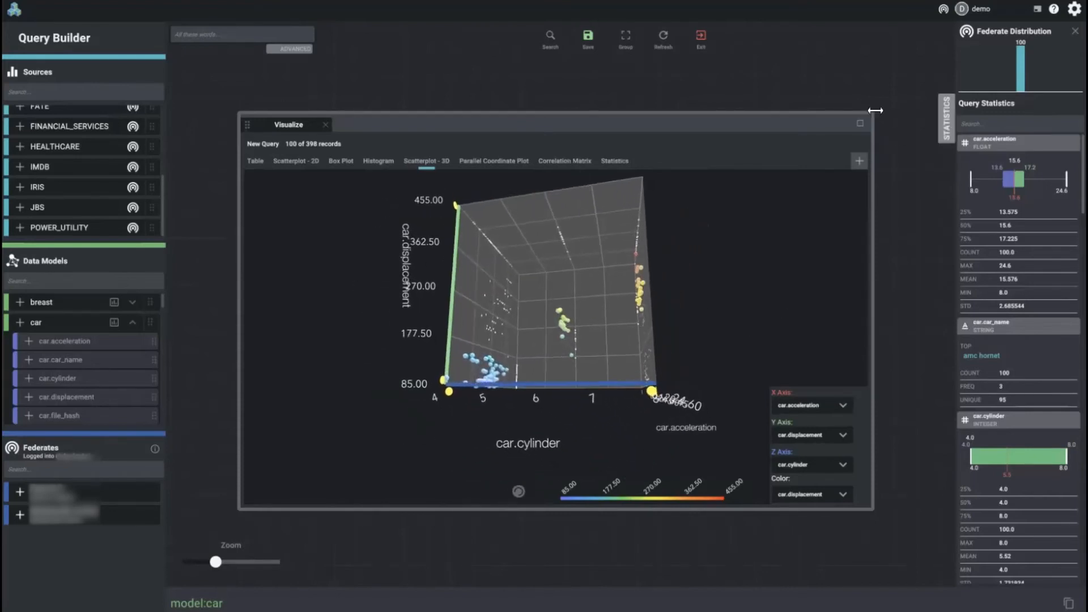
{"action": "scroll", "coordinate": [563, 315], "scroll_direction": "up", "scroll_amount": 5}
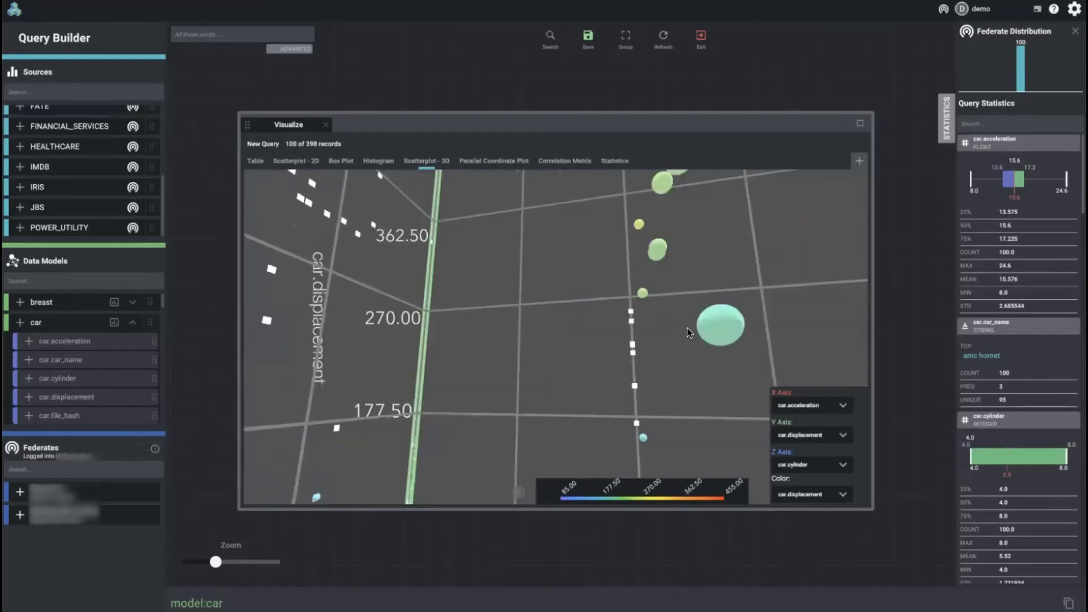
{"action": "left_click", "coordinate": [713, 316]}
{"action": "left_click_drag", "start_coordinate": [713, 315], "coordinate": [660, 284]}
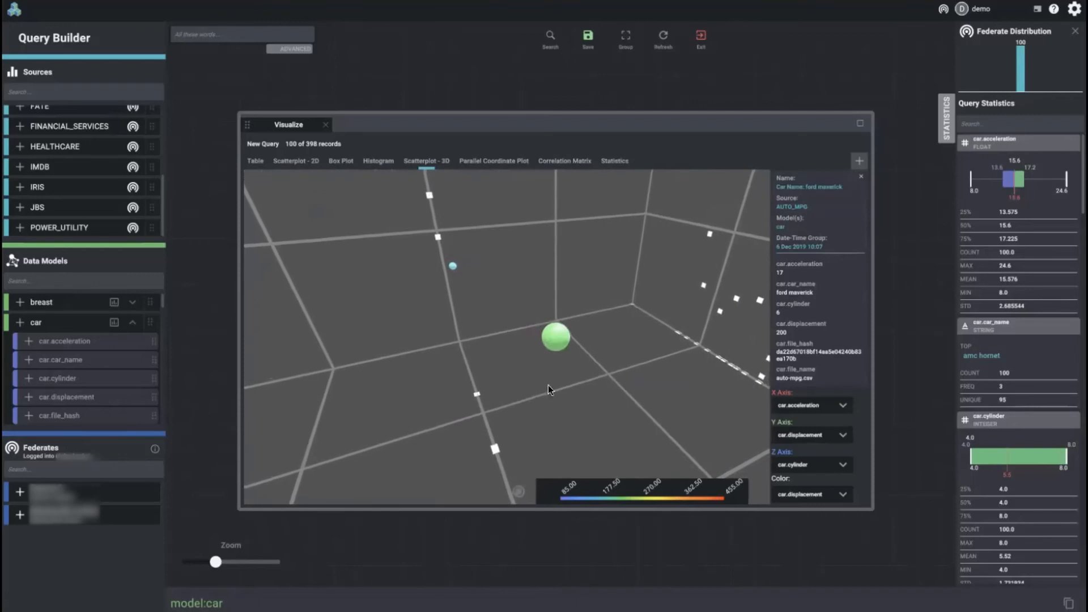
{"action": "left_click", "coordinate": [519, 490]}
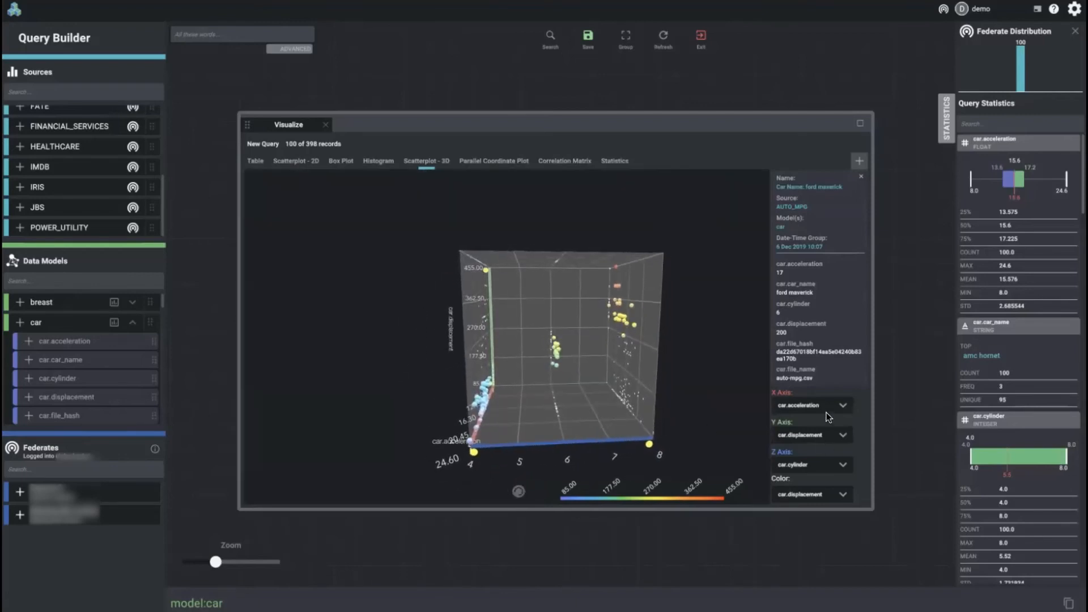
Choose car.displacement as the color feature of the 3D scatterplot
{"action": "left_click", "coordinate": [844, 497]}
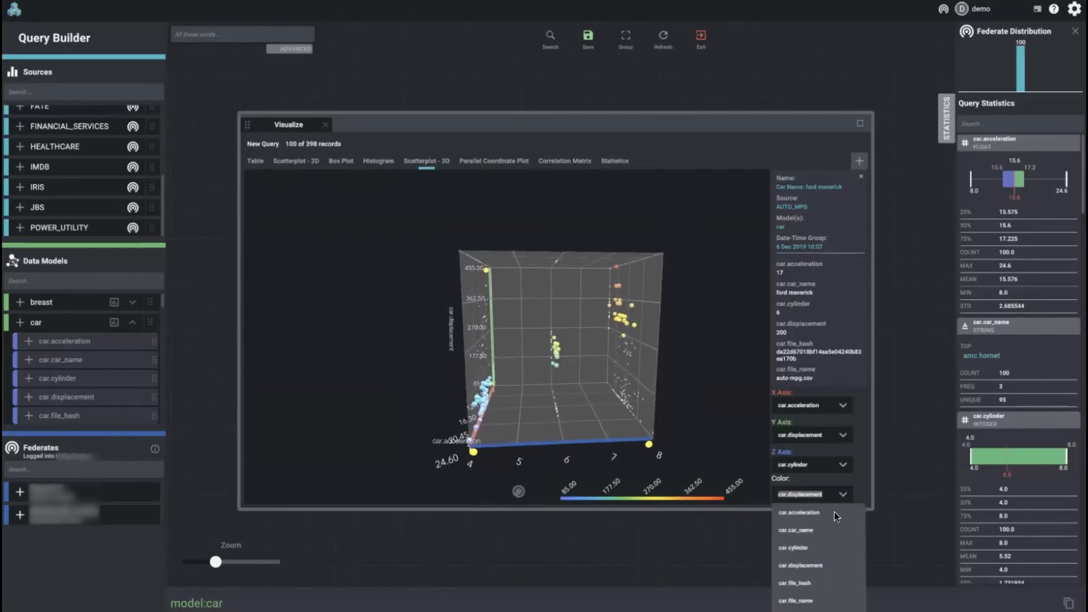
{"action": "left_click", "coordinate": [824, 561]}
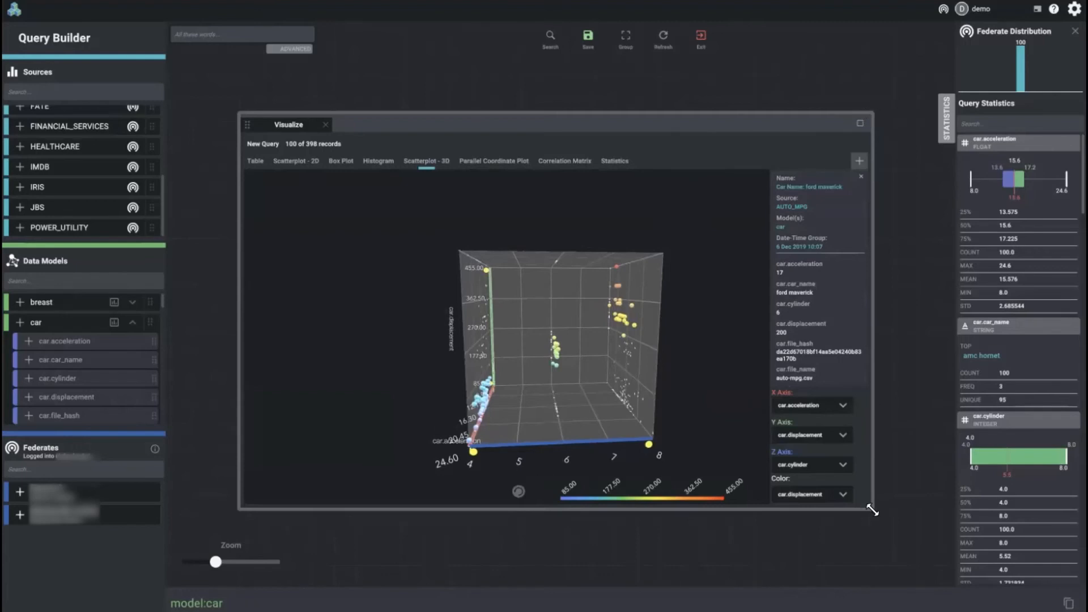
Shrink and reposition the 3D scatterplot window, and place a new table visualization in a separate window beside it
{"action": "left_click_drag", "start_coordinate": [869, 508], "coordinate": [575, 538]}
{"action": "left_click_drag", "start_coordinate": [475, 100], "coordinate": [471, 97]}
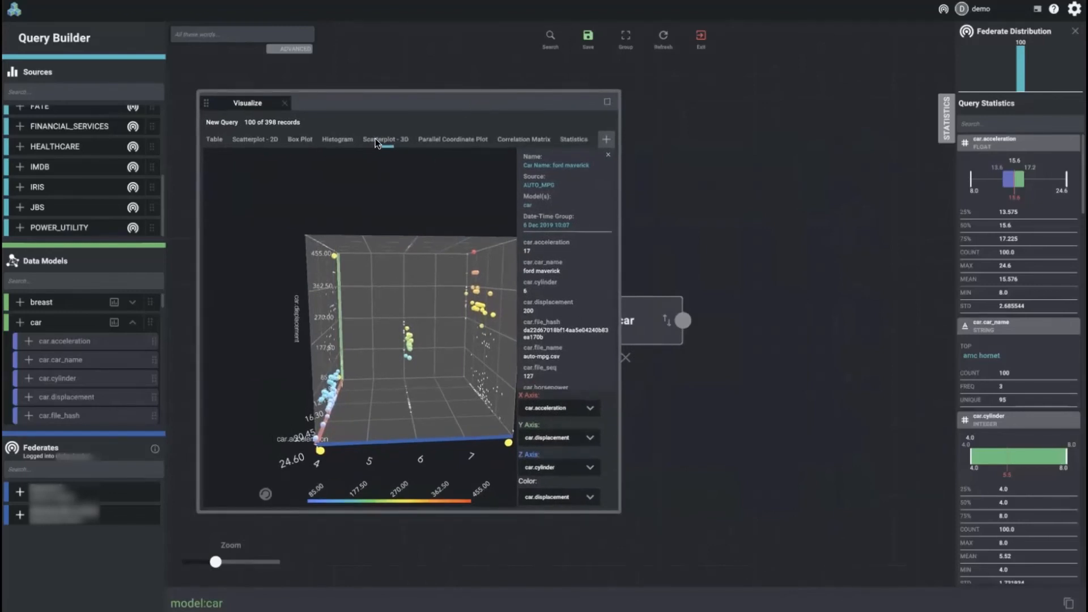
{"action": "left_click", "coordinate": [607, 139]}
{"action": "left_click_drag", "start_coordinate": [336, 99], "coordinate": [723, 295]}
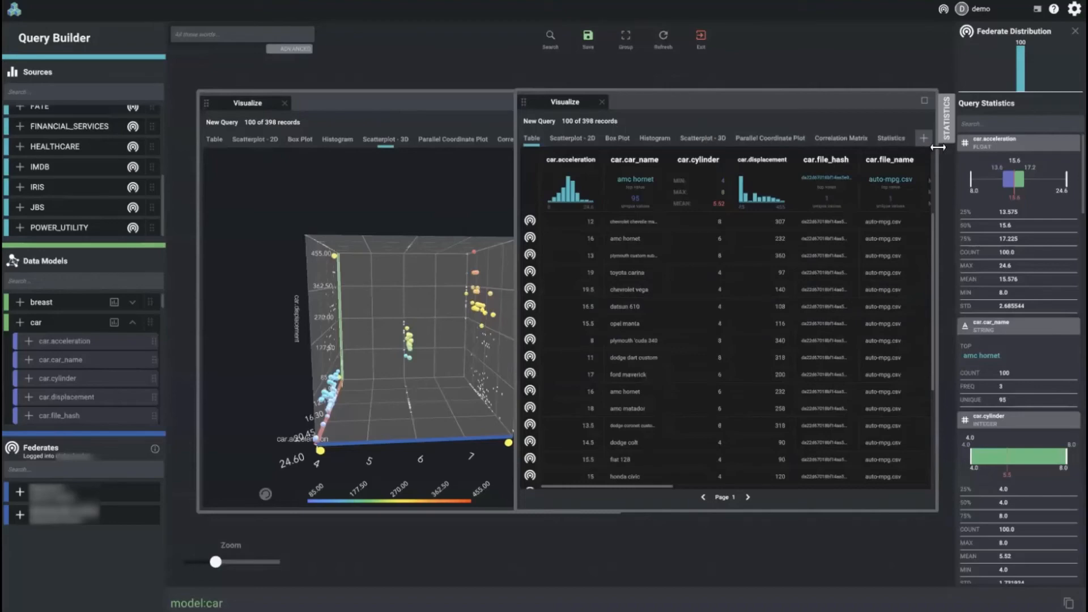
Add another visualization of the car query in its own floating window and show it as a parallel coordinate plot
{"action": "left_click", "coordinate": [923, 140]}
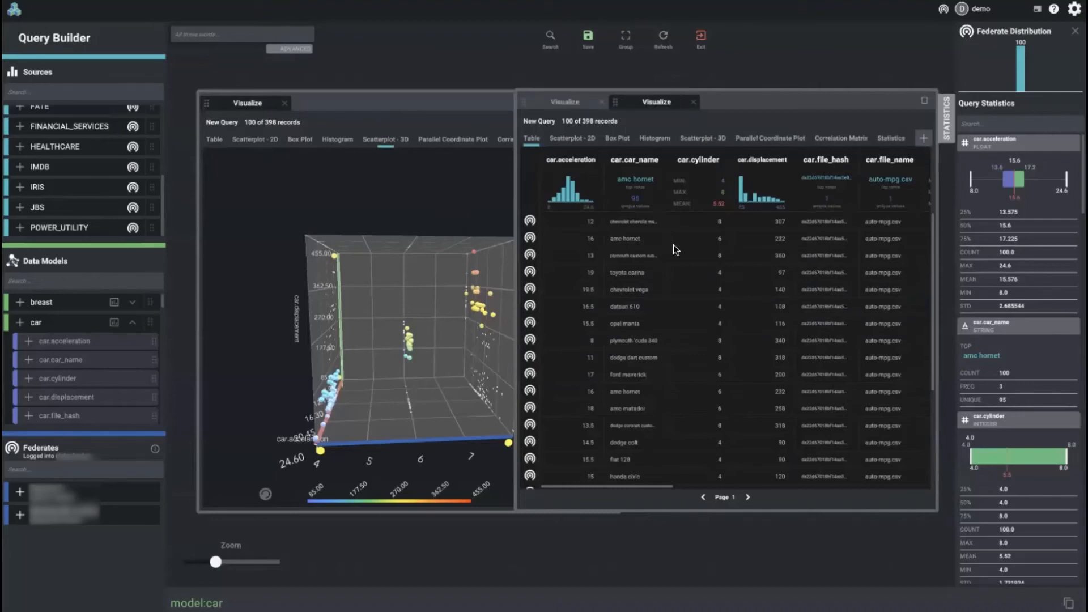
{"action": "left_click_drag", "start_coordinate": [657, 102], "coordinate": [765, 148]}
{"action": "left_click_drag", "start_coordinate": [852, 119], "coordinate": [877, 230]}
{"action": "left_click", "coordinate": [674, 279]}
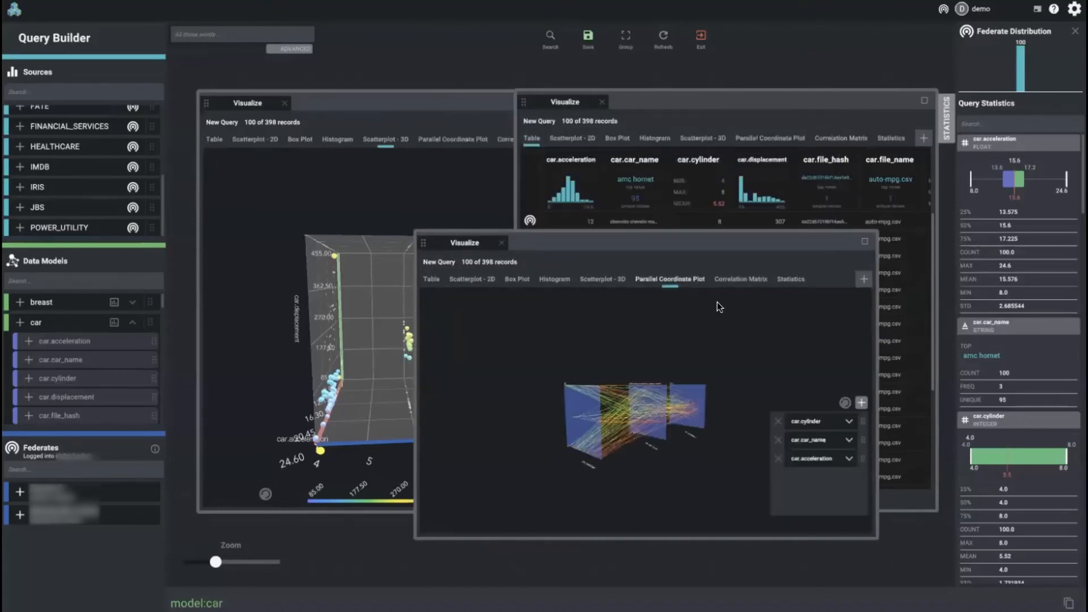
{"action": "scroll", "coordinate": [660, 430], "scroll_direction": "up", "scroll_amount": 5}
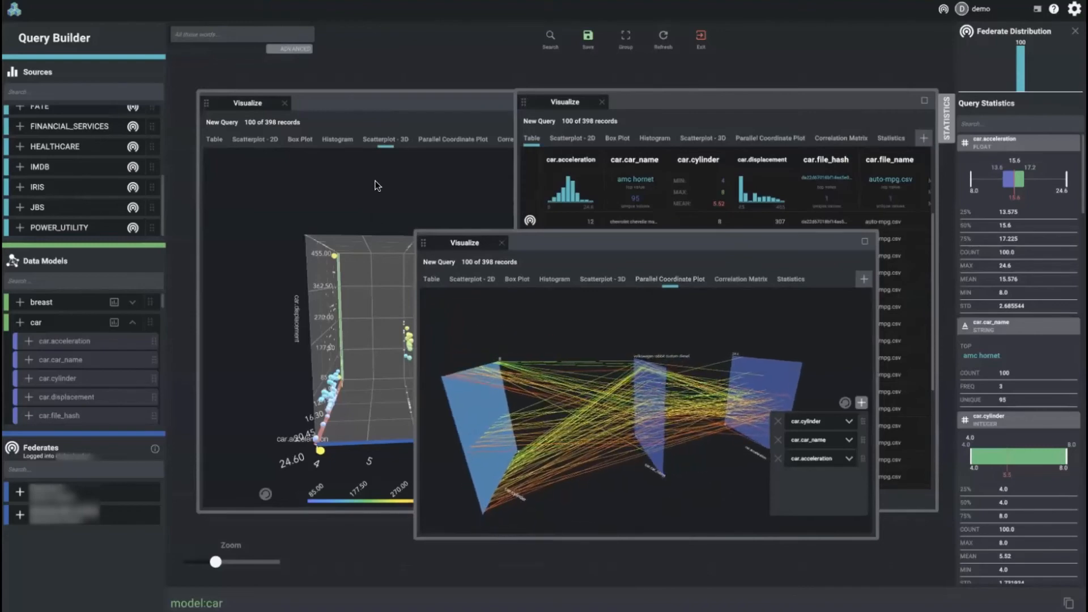
Combine the table, parallel coordinate plot and 3D scatterplot into one tabbed visualization window
{"action": "left_click", "coordinate": [375, 213]}
{"action": "left_click", "coordinate": [730, 111]}
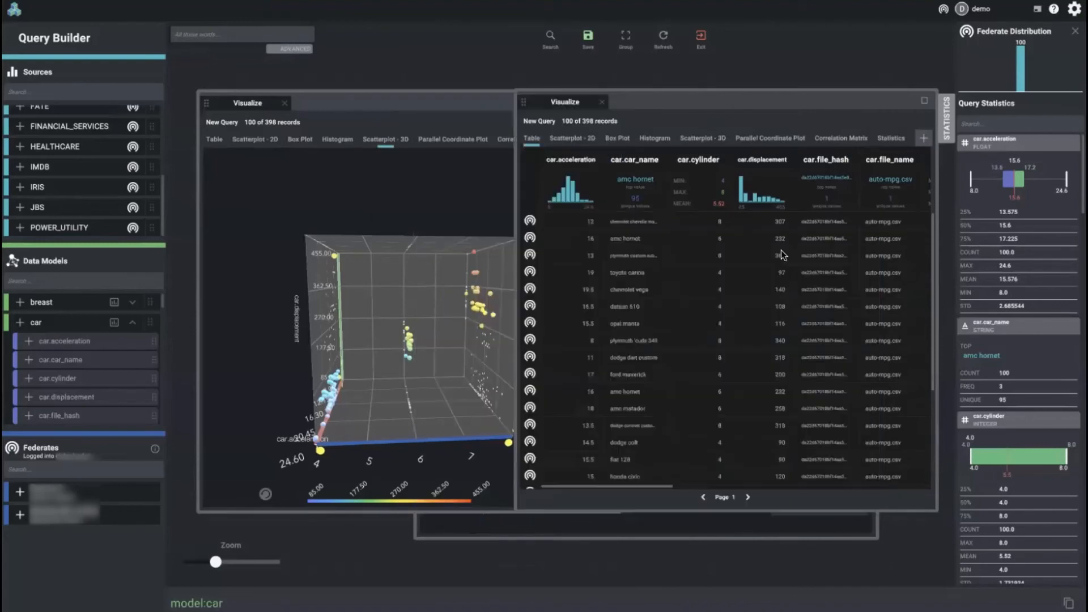
{"action": "left_click", "coordinate": [633, 537]}
{"action": "left_click_drag", "start_coordinate": [461, 237], "coordinate": [669, 100]}
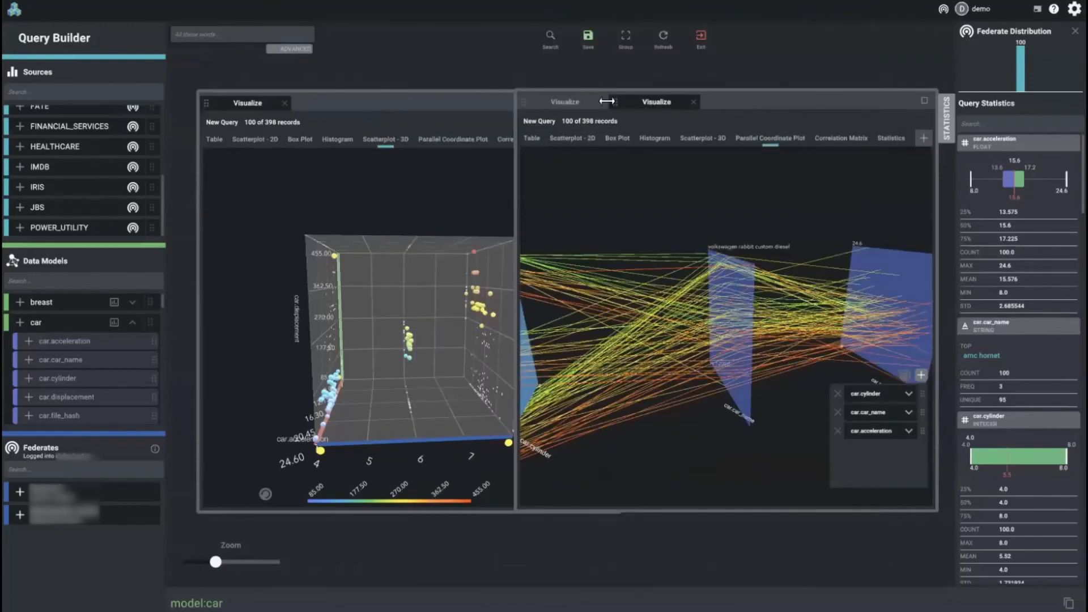
{"action": "left_click_drag", "start_coordinate": [253, 103], "coordinate": [777, 101]}
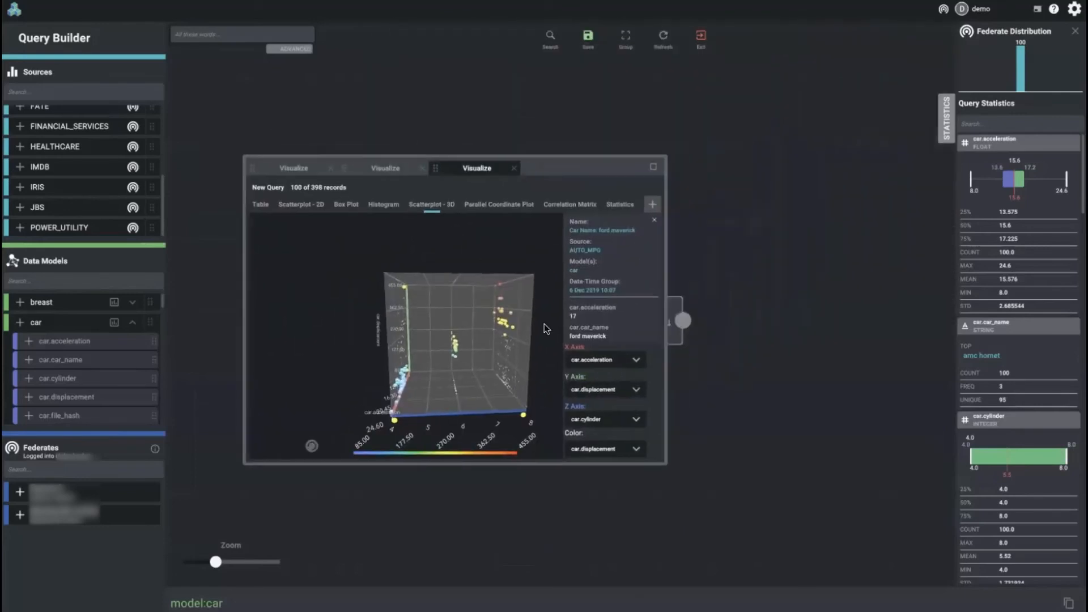
Look through the parallel coordinate plot and table views in the combined visualization window
{"action": "left_click", "coordinate": [385, 168]}
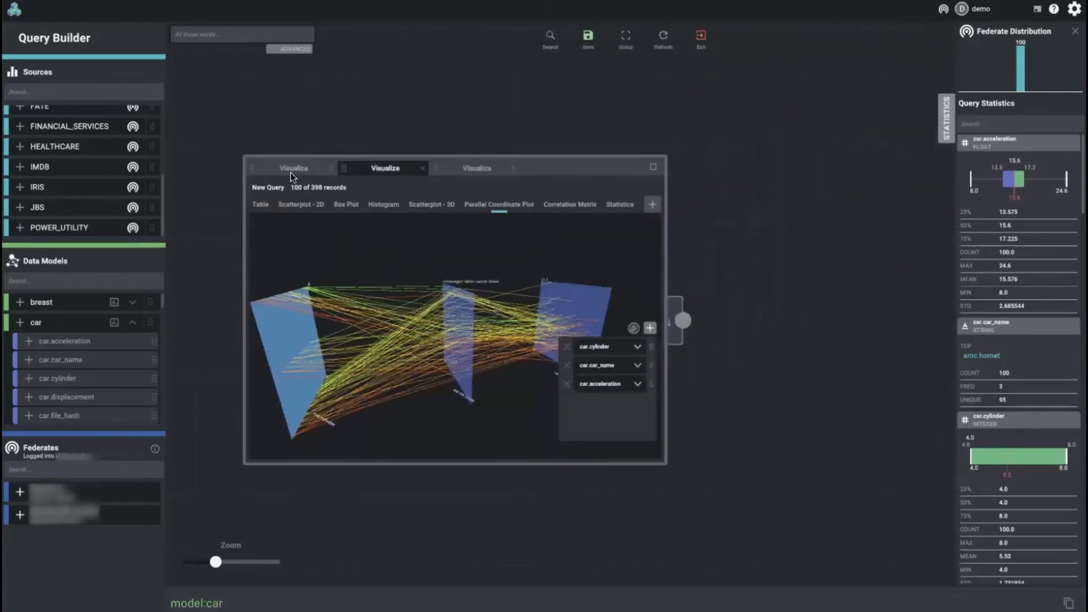
{"action": "left_click", "coordinate": [291, 173]}
{"action": "left_click", "coordinate": [373, 168]}
Return to the 3D scatterplot, enlarge the combined window and rotate the plot to view it from another angle
{"action": "left_click", "coordinate": [483, 165]}
{"action": "left_click_drag", "start_coordinate": [663, 462], "coordinate": [786, 529]}
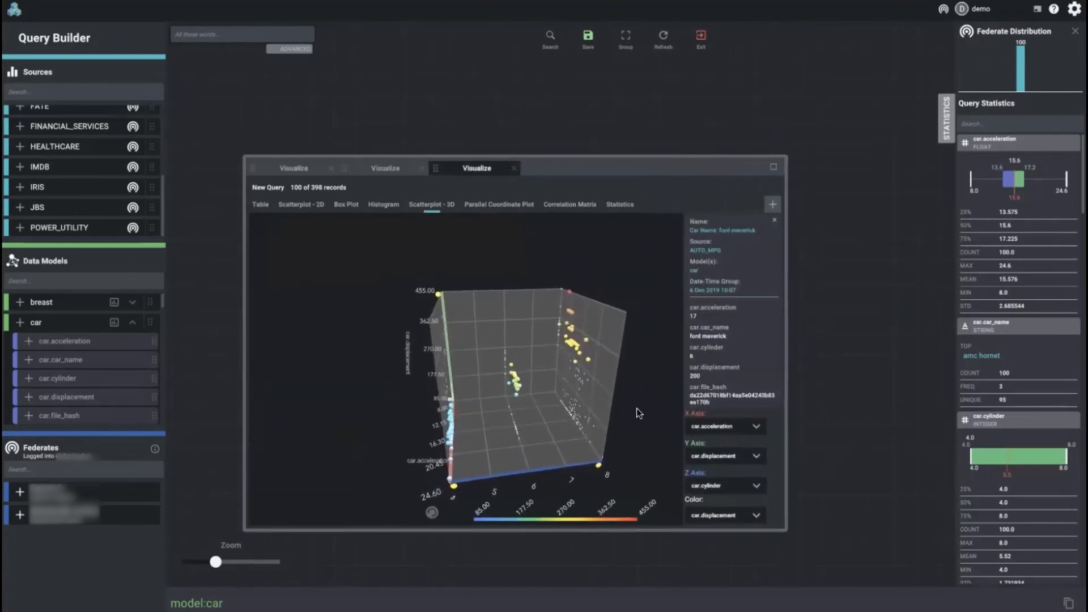
{"action": "left_click_drag", "start_coordinate": [621, 394], "coordinate": [666, 404]}
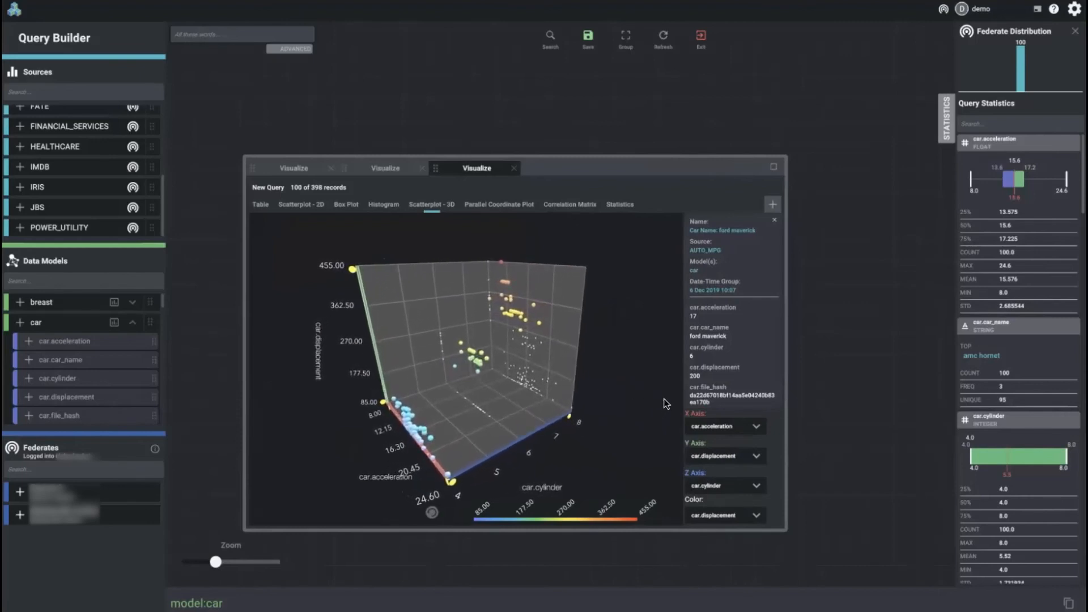